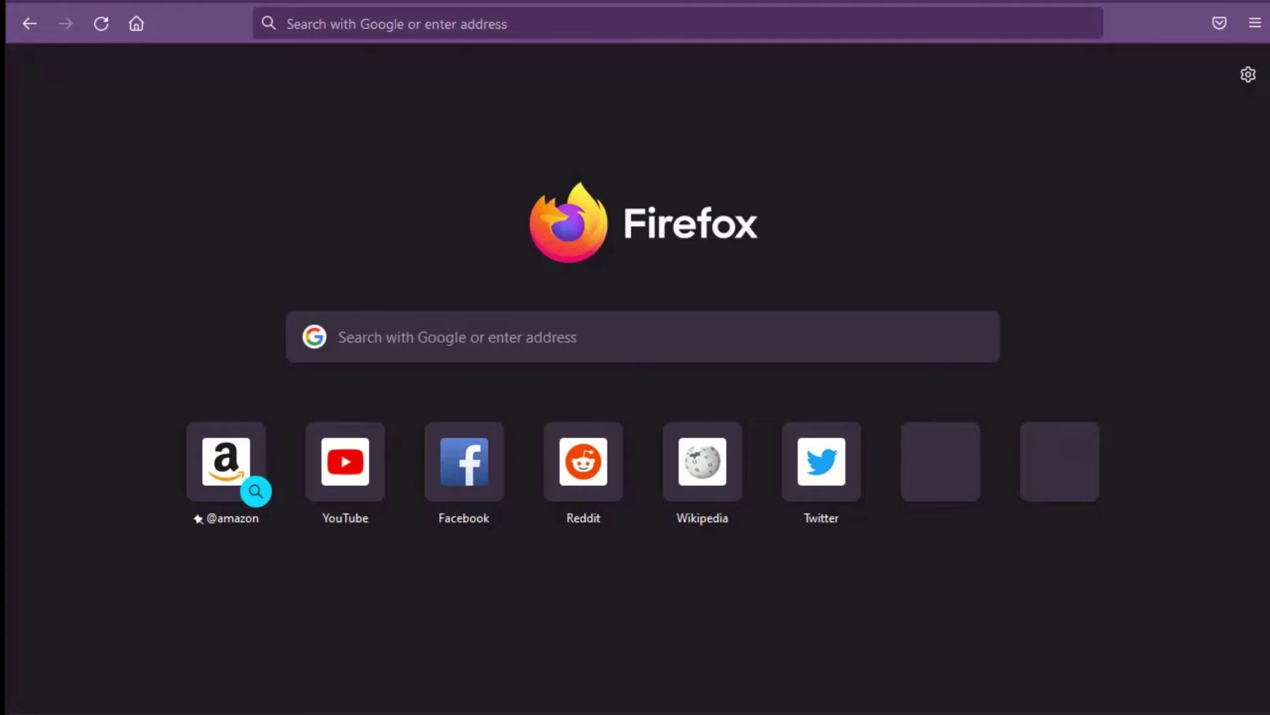
# - Go to eols.org and open the Mango Languages resource from the Research page
pyautogui.hotkey('ctrl', 'l')
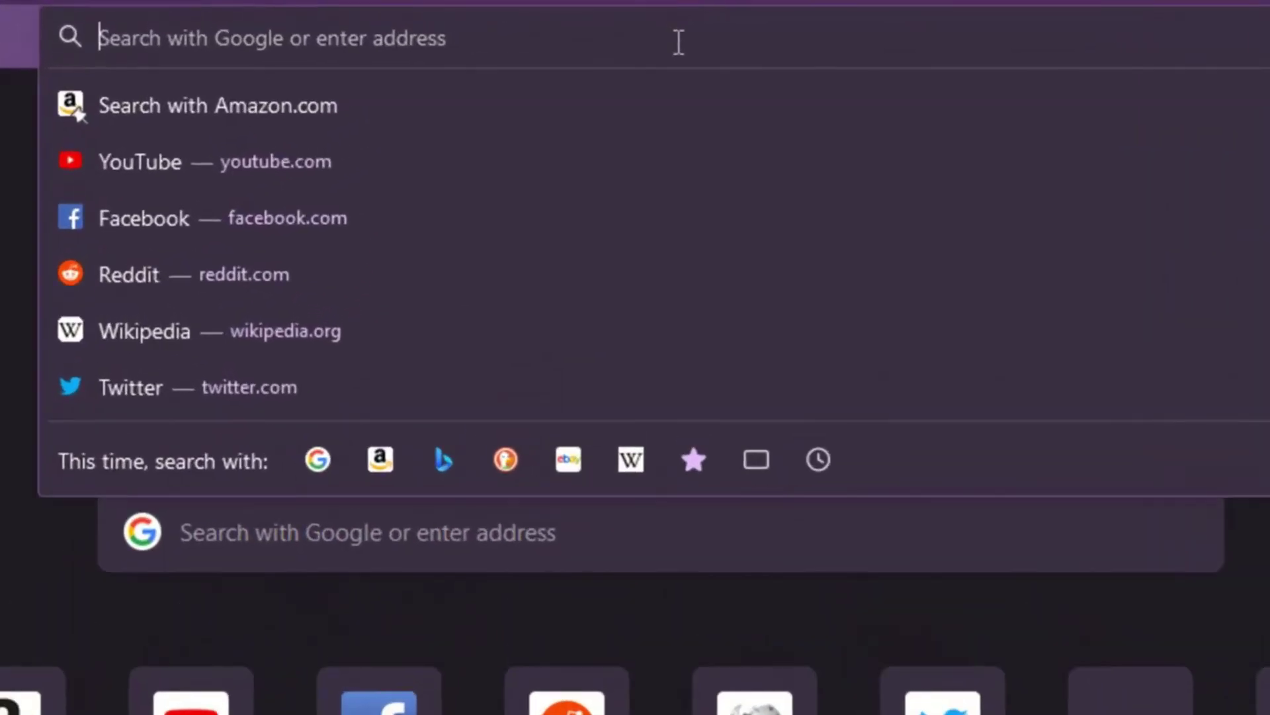
pyautogui.write('eols.org/')
pyautogui.press('Return')
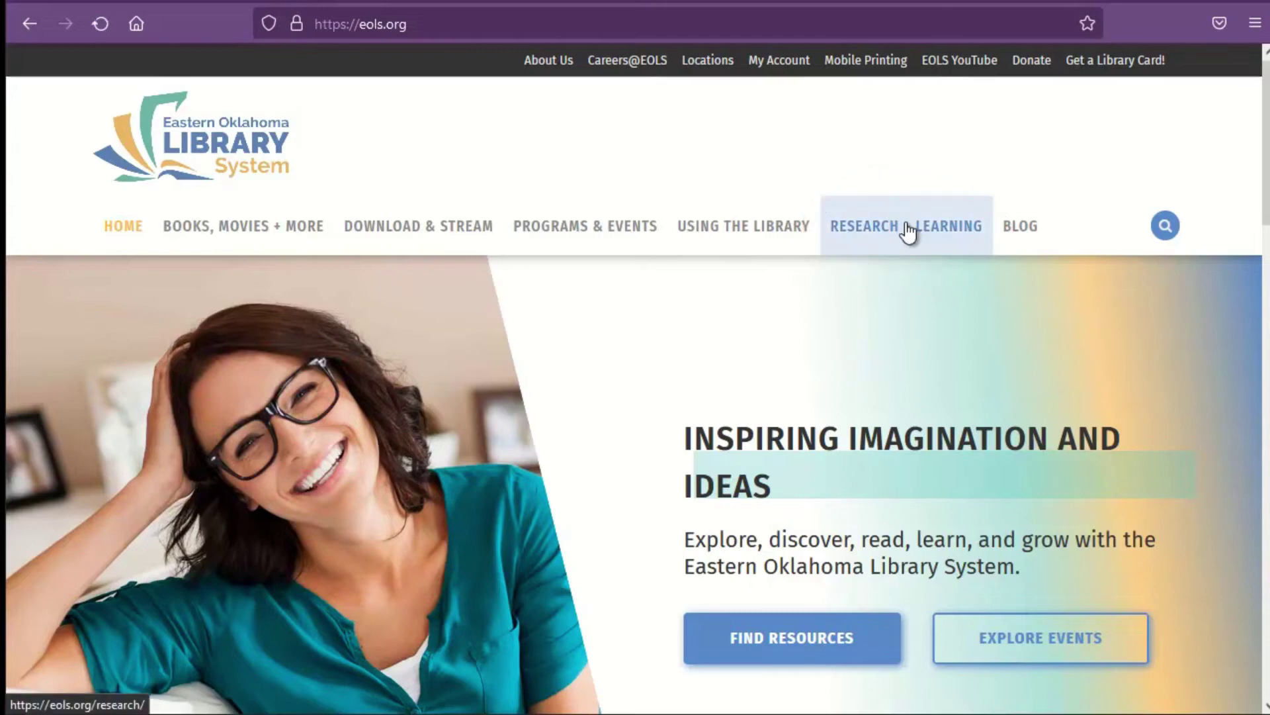
pyautogui.click(908, 231)
pyautogui.scroll(-3, 928, 313)
pyautogui.scroll(-2, 930, 317)
pyautogui.scroll(-5, 930, 322)
pyautogui.scroll(-1, 930, 317)
pyautogui.scroll(-2, 930, 317)
pyautogui.scroll(-2, 928, 317)
pyautogui.scroll(-4, 928, 316)
pyautogui.scroll(-3, 928, 317)
pyautogui.scroll(-3, 928, 316)
pyautogui.scroll(-3, 927, 317)
pyautogui.scroll(2, 1077, 273)
pyautogui.scroll(2, 1077, 273)
pyautogui.click(1047, 415)
pyautogui.scroll(-1, 749, 496)
# - Sign in to Mango with the library account email and password
pyautogui.click(257, 338)
pyautogui.press('Tab')
pyautogui.write('*********')
pyautogui.press('Return')
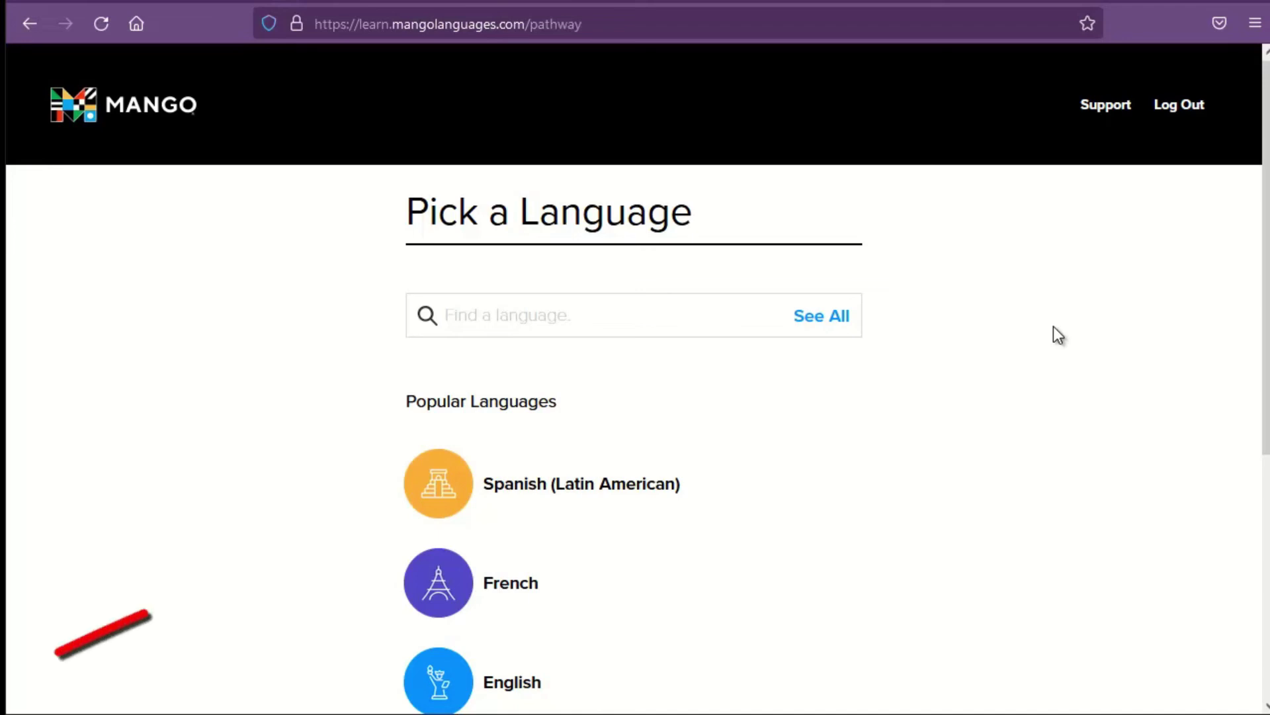
pyautogui.scroll(-2, 1055, 327)
pyautogui.scroll(-2, 928, 414)
# - Expand the language list to show all available languages
pyautogui.click(816, 125)
pyautogui.scroll(-2, 827, 354)
pyautogui.scroll(-2, 827, 356)
pyautogui.scroll(-2, 918, 361)
pyautogui.scroll(-1, 918, 360)
pyautogui.scroll(-3, 918, 360)
# - Choose Portuguese (Brazilian) and resume learning at Unit 1, Chapter 1, Lesson 1
pyautogui.click(617, 516)
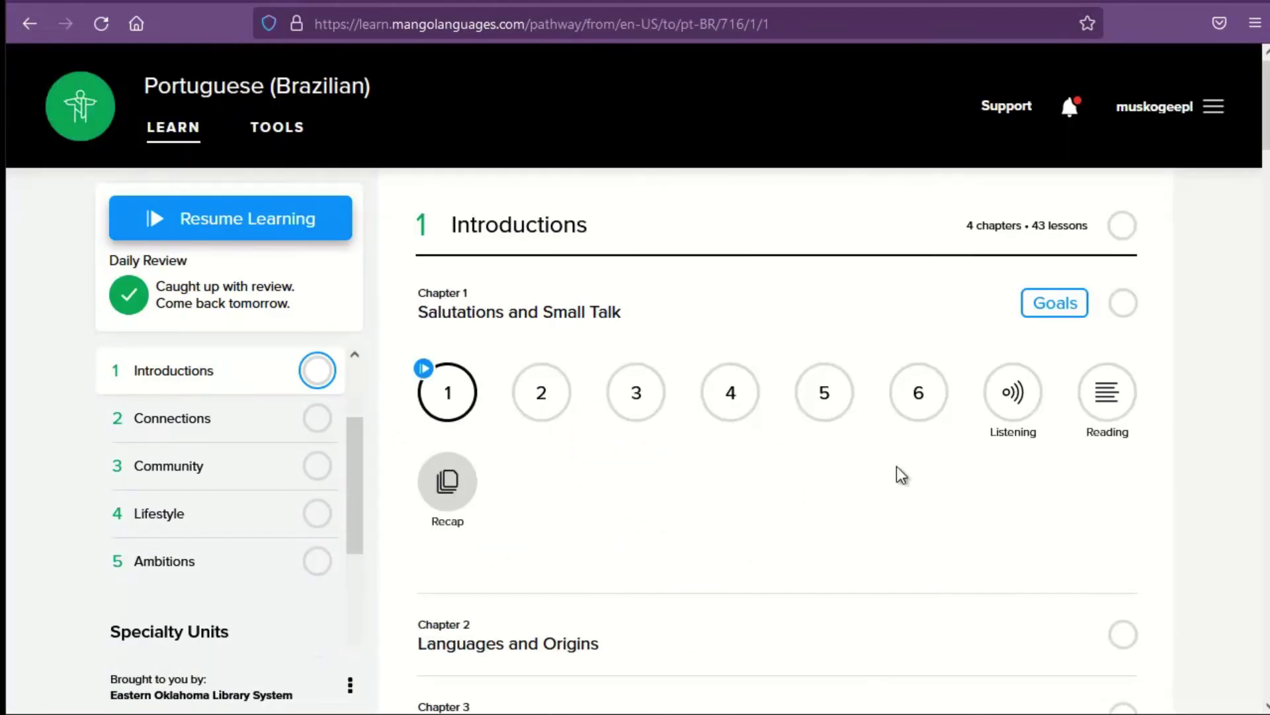
pyautogui.click(289, 231)
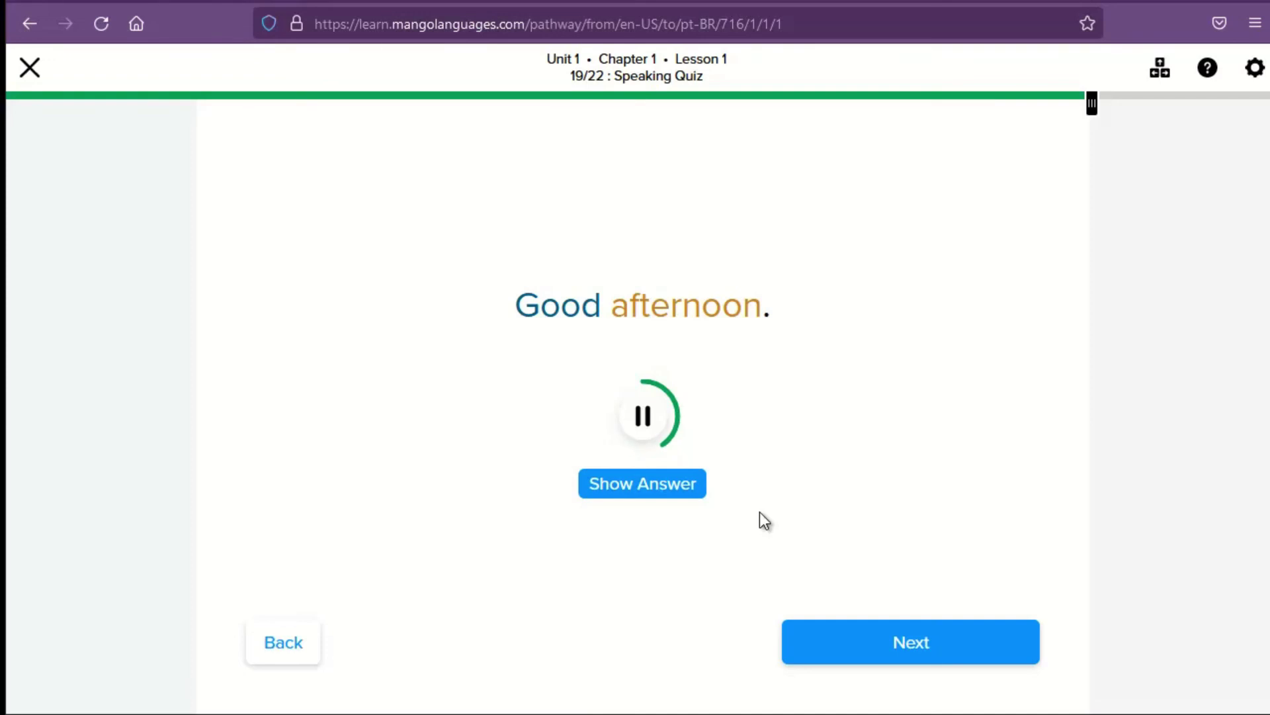